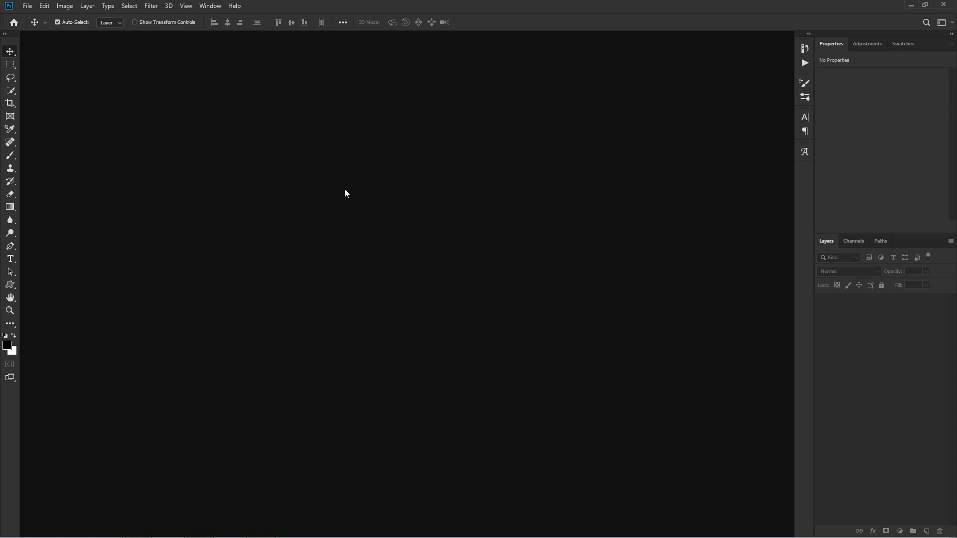
Open the Leso tool PSD file from the Saving Transparent folder and fit the image to the window.
{"action": "key", "text": "ctrl+o"}
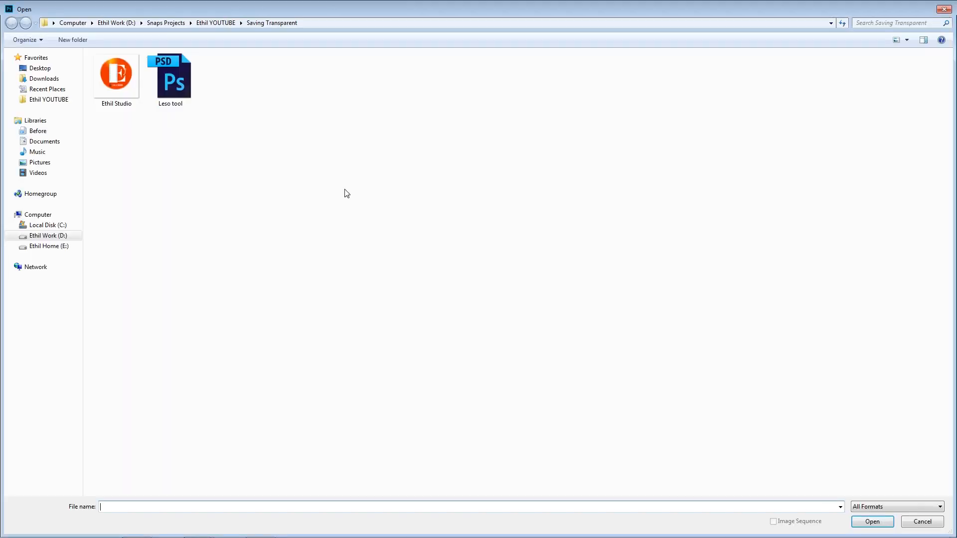
{"action": "double_click", "coordinate": [176, 83]}
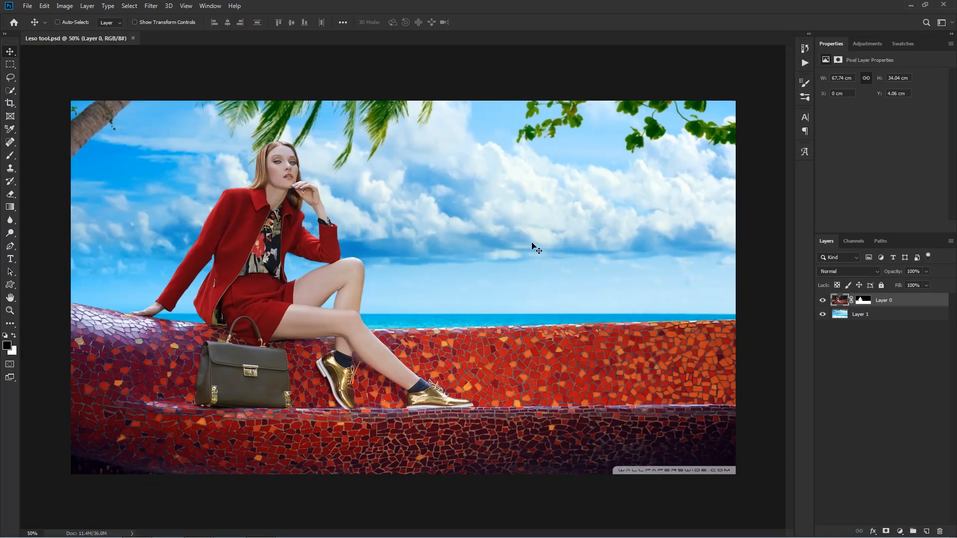
{"action": "key", "text": "ctrl+0"}
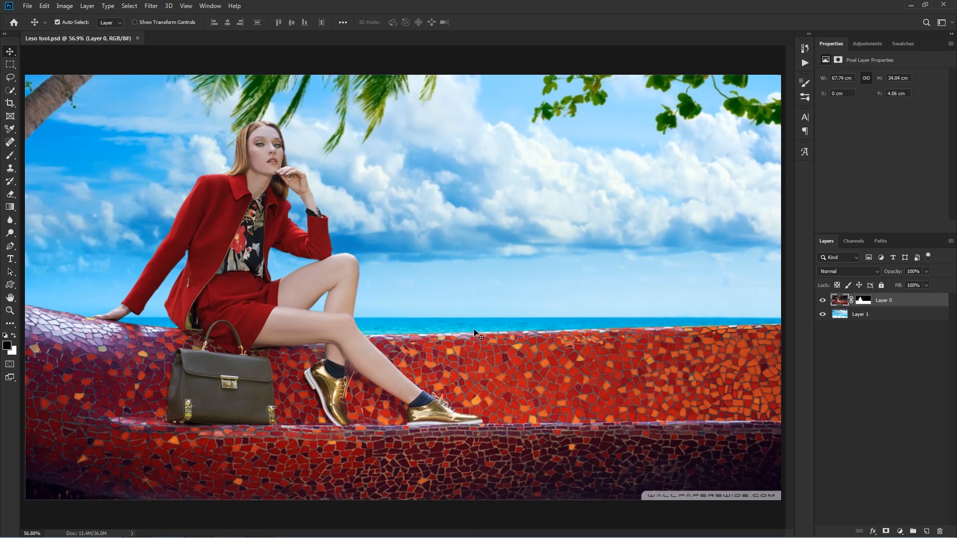
Disable and re-enable Layer 0's mask to compare the original background, and hide the sky layer, Layer 1.
{"action": "left_click", "coordinate": [864, 300], "text": "shift"}
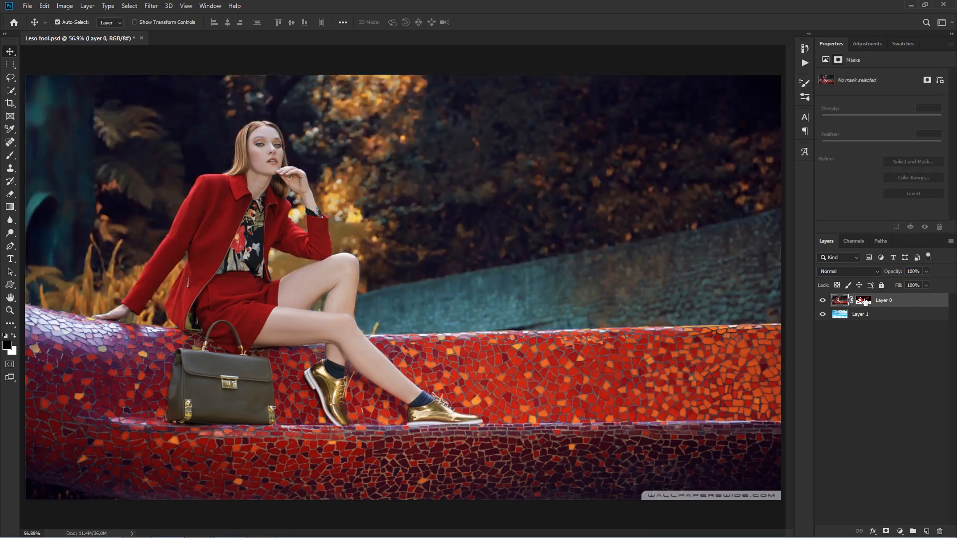
{"action": "left_click", "coordinate": [864, 301], "text": "shift"}
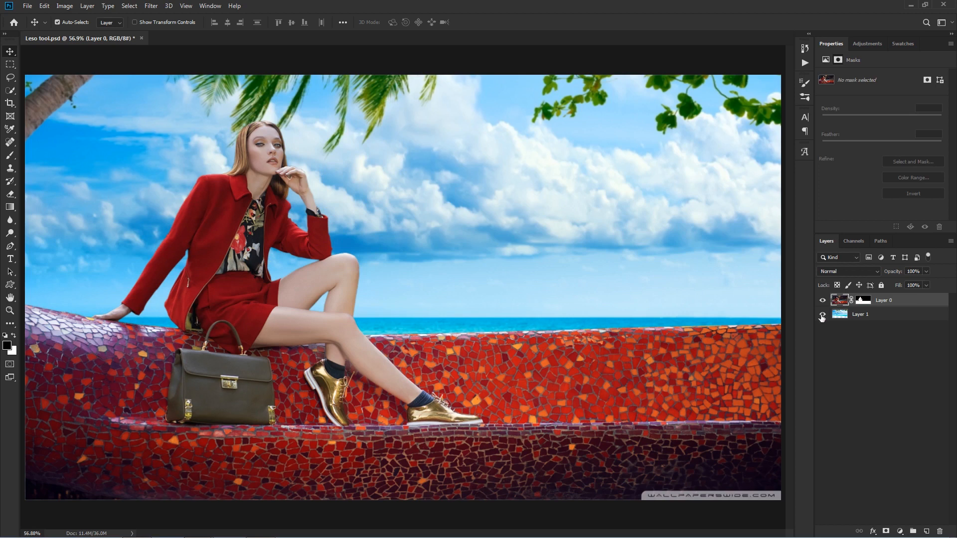
{"action": "left_click", "coordinate": [822, 315]}
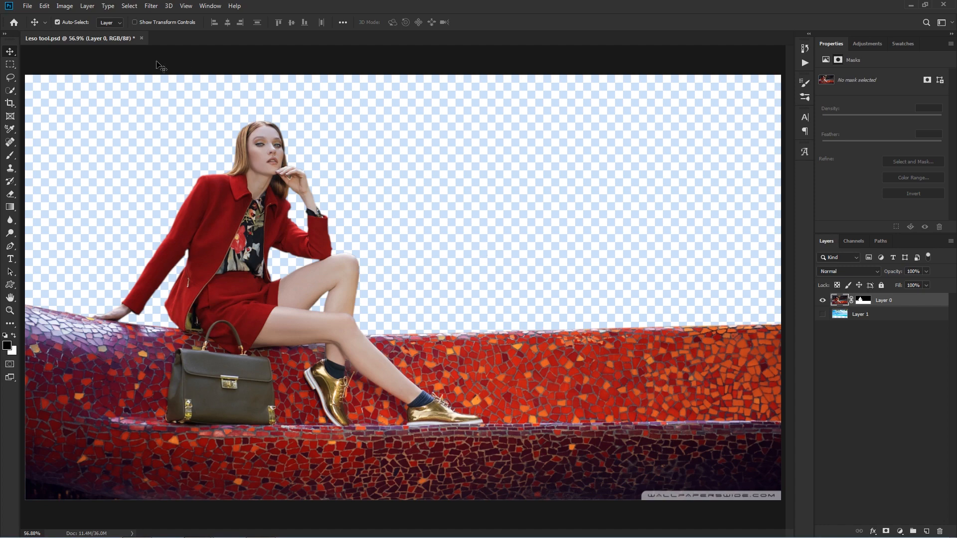
Save a copy of the cutout as a PNG named Leso tool in the same folder, using the large file size option.
{"action": "left_click", "coordinate": [25, 7]}
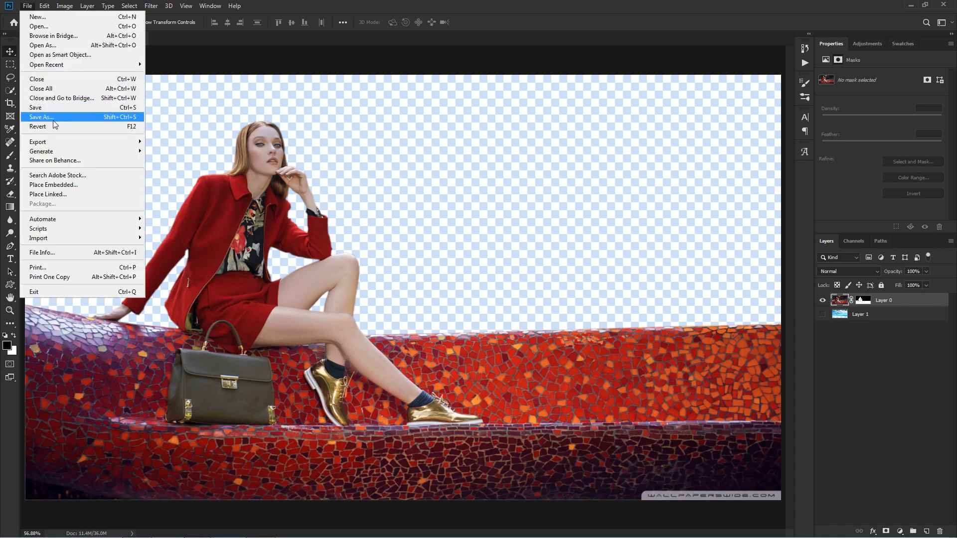
{"action": "left_click", "coordinate": [72, 118]}
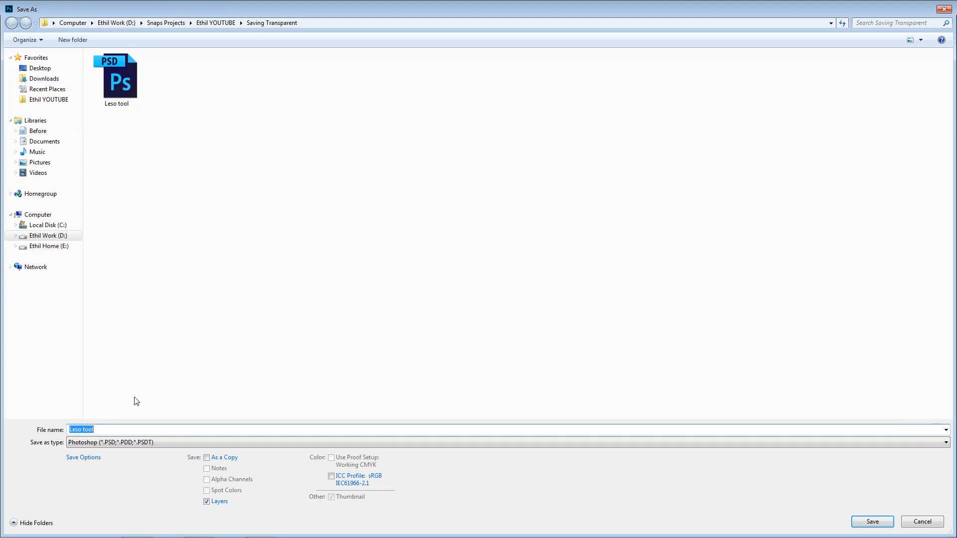
{"action": "left_click", "coordinate": [130, 443]}
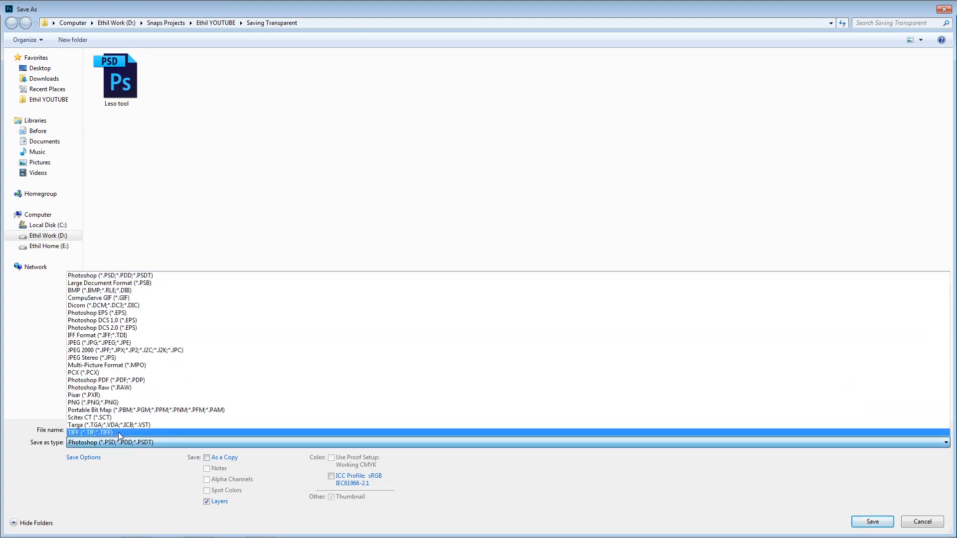
{"action": "left_click", "coordinate": [82, 402]}
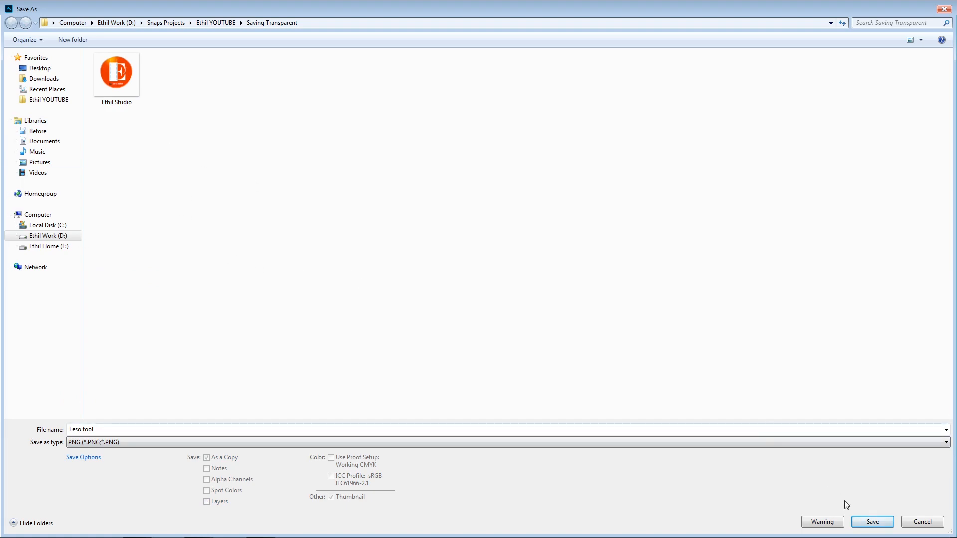
{"action": "left_click", "coordinate": [872, 522]}
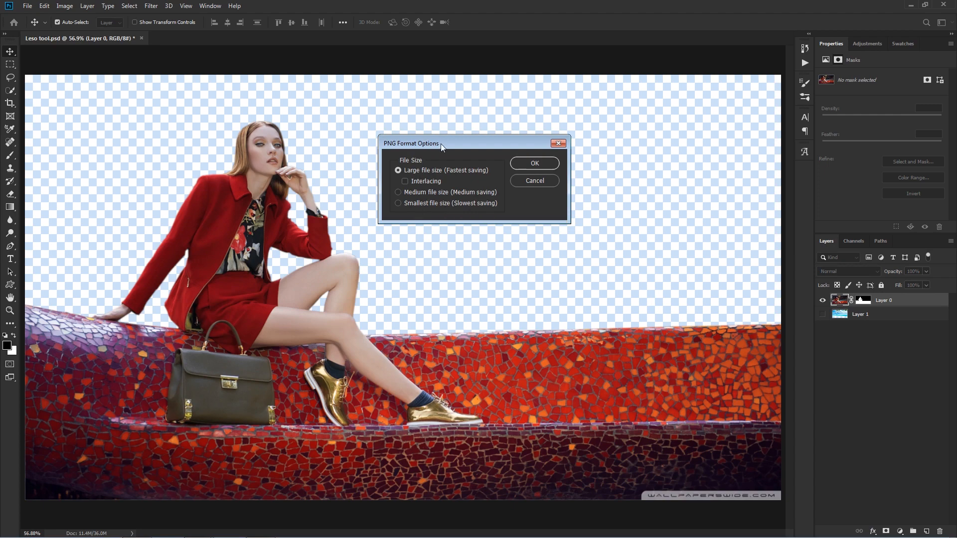
{"action": "left_click_drag", "start_coordinate": [467, 141], "coordinate": [416, 117]}
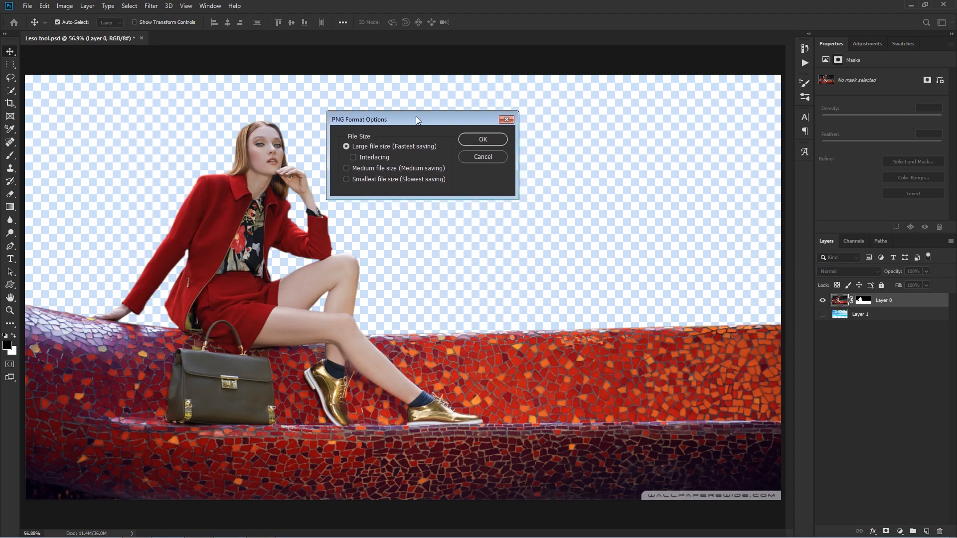
{"action": "left_click", "coordinate": [480, 140]}
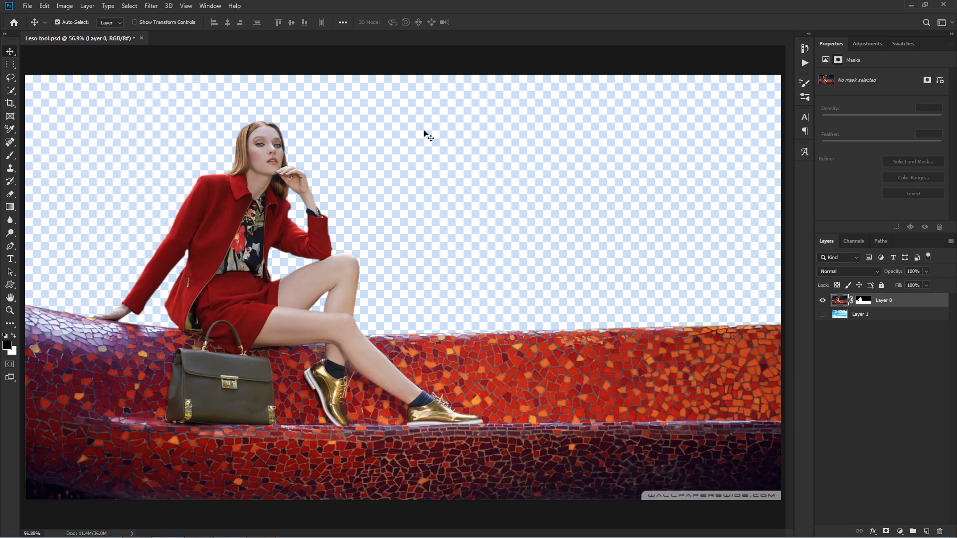
Open the saved Leso tool PNG from the Saving Transparent folder to check its transparency.
{"action": "left_click", "coordinate": [27, 6]}
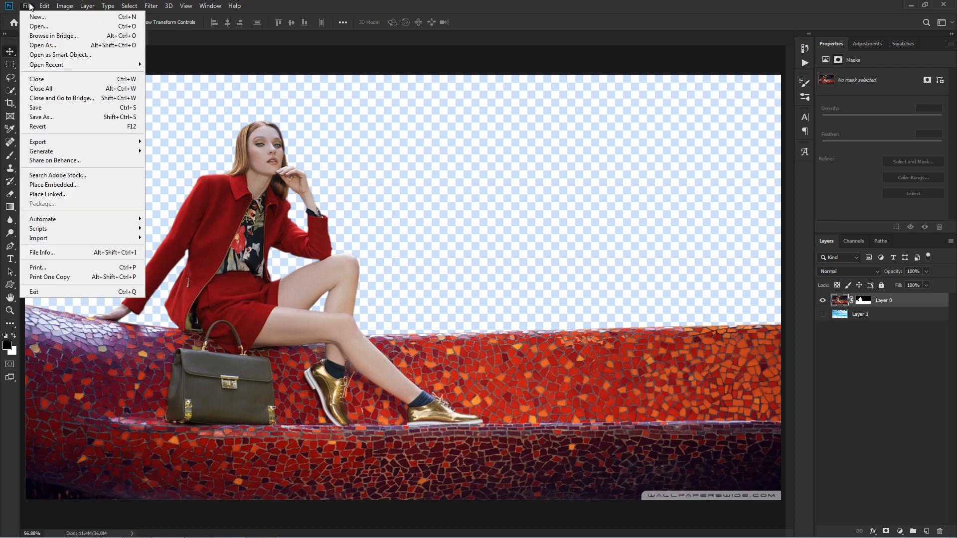
{"action": "left_click", "coordinate": [37, 27]}
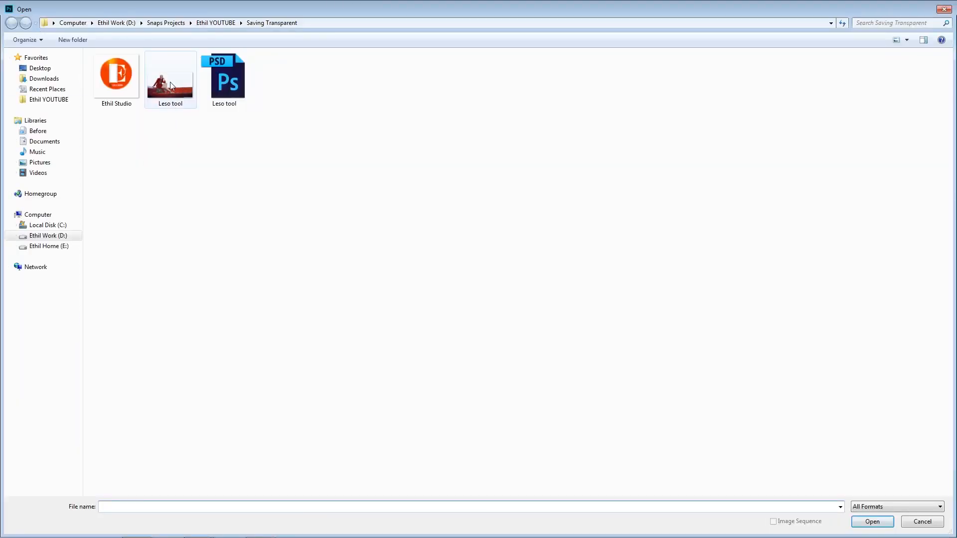
{"action": "double_click", "coordinate": [164, 86]}
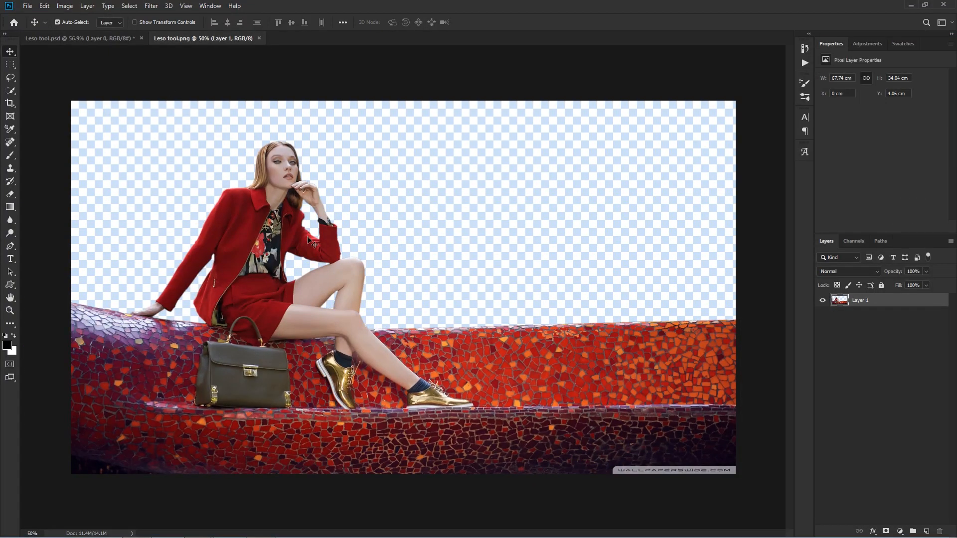
Open the romantic_lady_in_red-wallpaper-1920x1080 photo from the STOKE PHOTO folder inside Ethil YOUTUBE.
{"action": "left_click", "coordinate": [28, 6]}
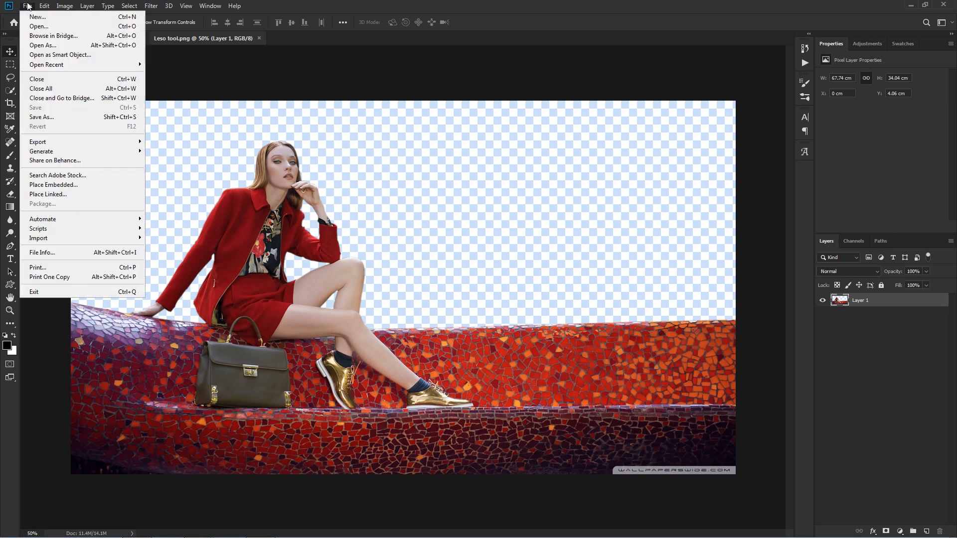
{"action": "left_click", "coordinate": [40, 26]}
{"action": "left_click", "coordinate": [39, 100]}
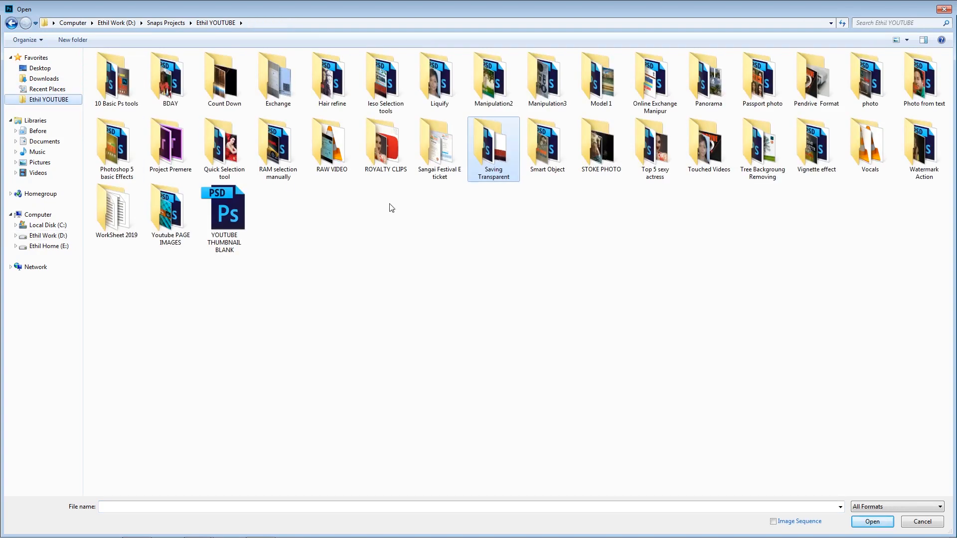
{"action": "double_click", "coordinate": [601, 145]}
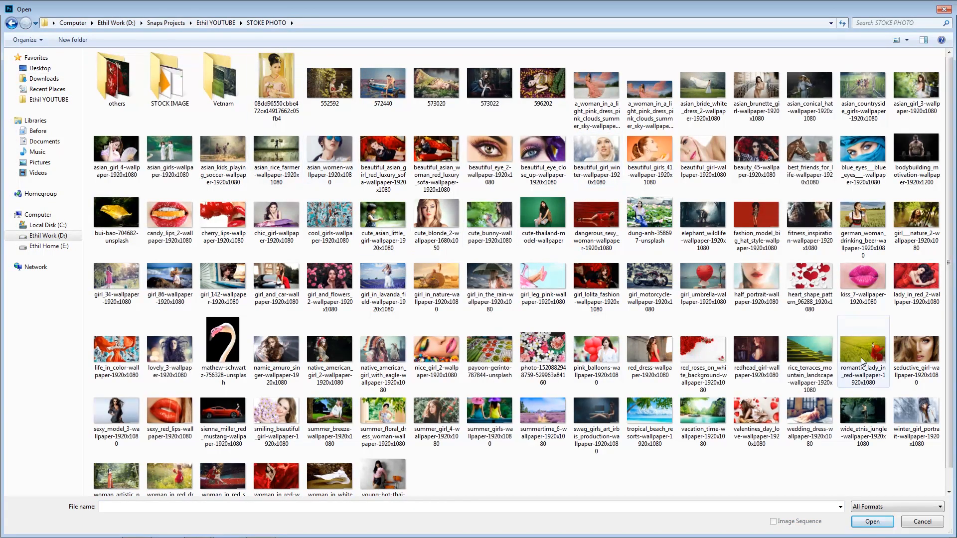
{"action": "double_click", "coordinate": [862, 355]}
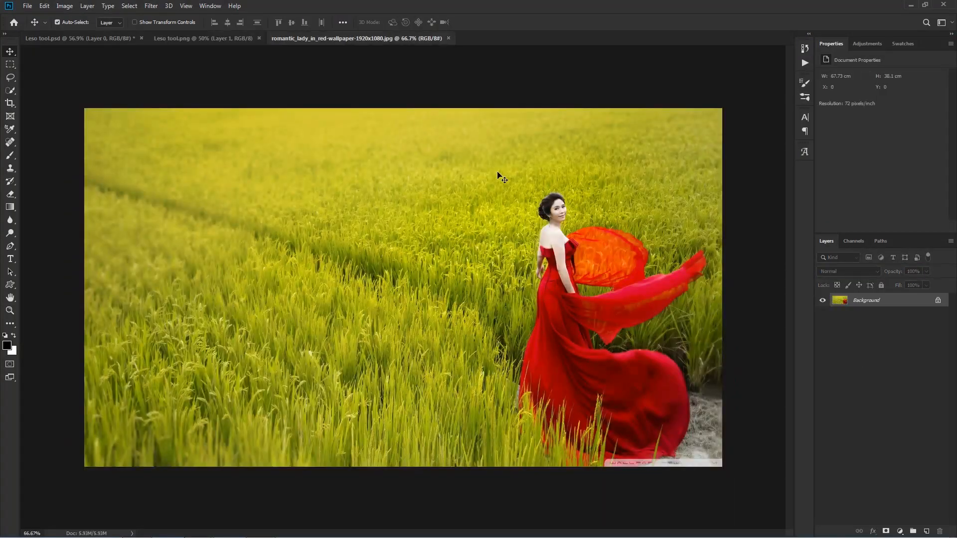
Copy the field photo into the Leso tool.png document and move its layer beneath the woman's cutout layer.
{"action": "left_click_drag", "start_coordinate": [352, 141], "coordinate": [393, 248]}
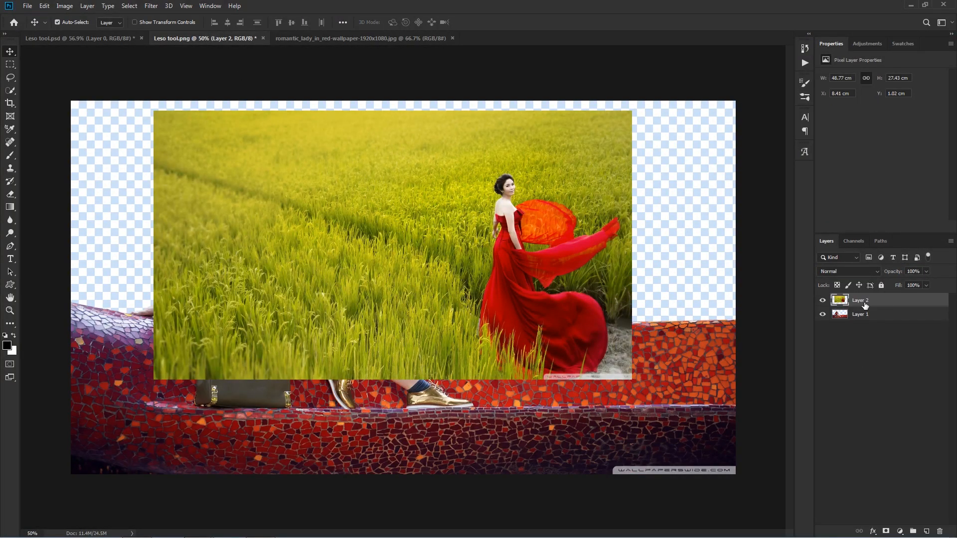
{"action": "left_click_drag", "start_coordinate": [865, 305], "coordinate": [866, 321]}
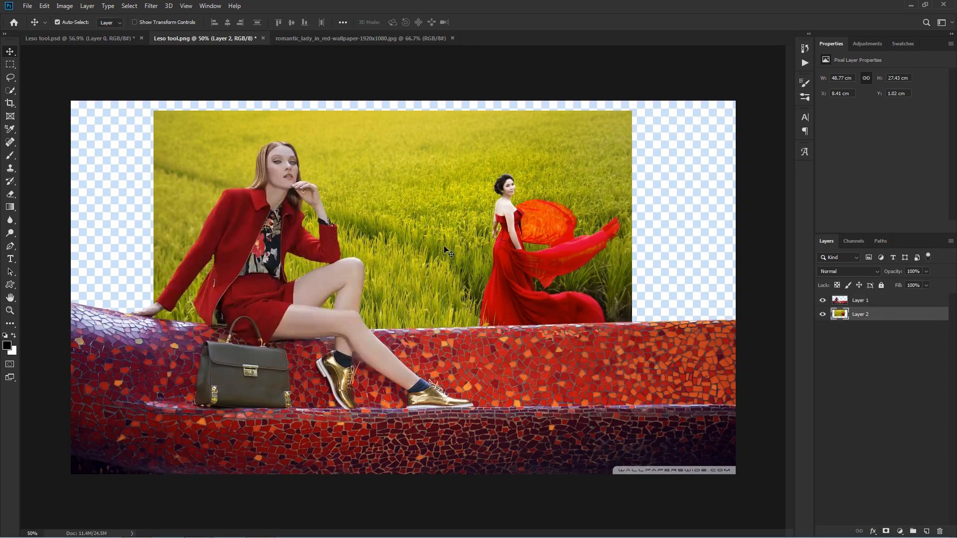
Scale the field photo layer to about 216% and position it so the grass fills the transparent area behind the woman.
{"action": "key", "text": "ctrl+t"}
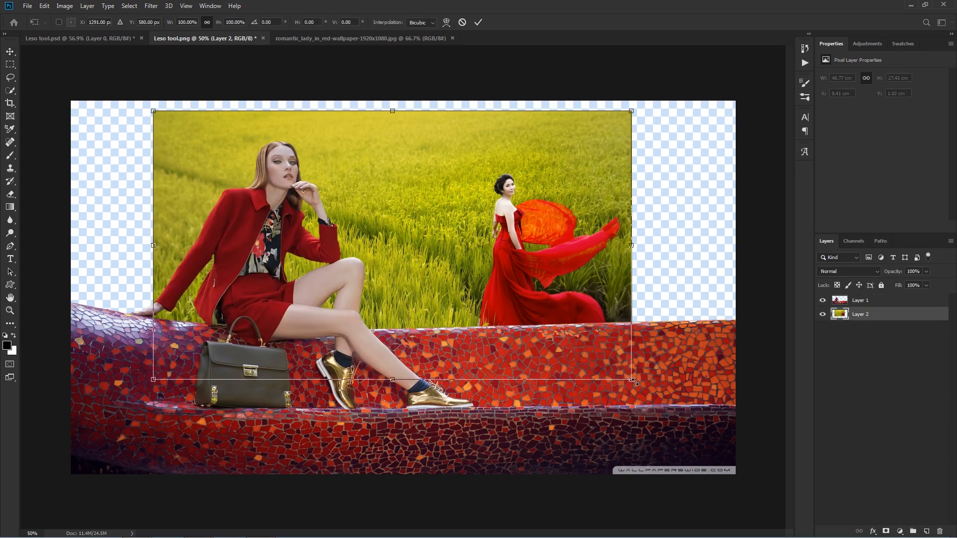
{"action": "left_click_drag", "start_coordinate": [632, 380], "coordinate": [838, 496]}
{"action": "key", "text": "ctrl+0"}
{"action": "left_click_drag", "start_coordinate": [450, 287], "coordinate": [529, 326]}
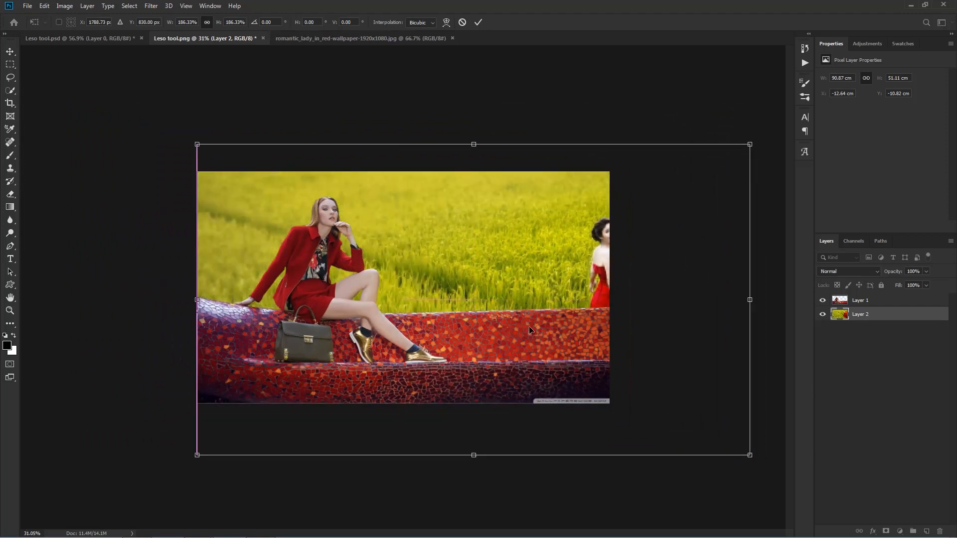
{"action": "left_click_drag", "start_coordinate": [750, 456], "coordinate": [796, 483]}
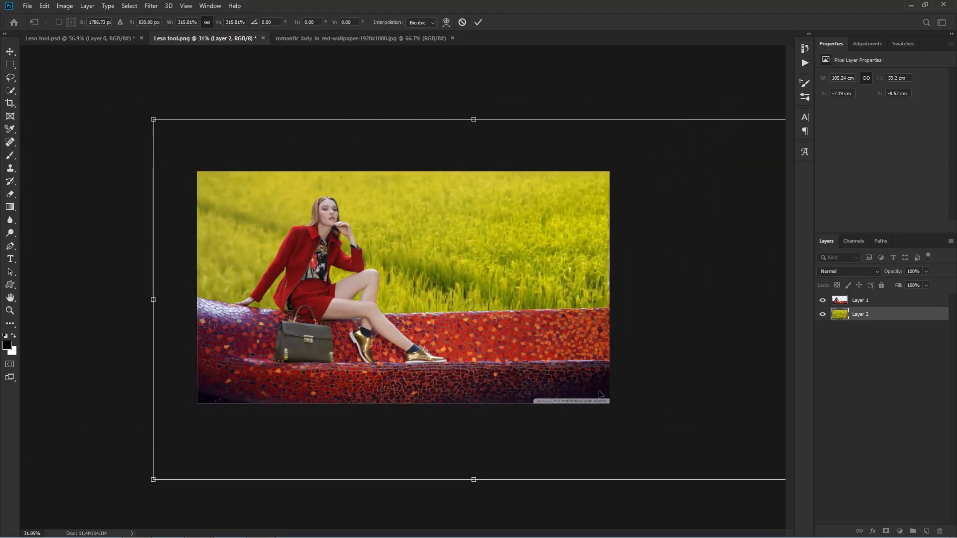
{"action": "left_click_drag", "start_coordinate": [600, 394], "coordinate": [592, 397]}
{"action": "scroll", "coordinate": [592, 397], "scroll_direction": "down", "scroll_amount": 4}
{"action": "left_click_drag", "start_coordinate": [492, 292], "coordinate": [498, 275]}
{"action": "key", "text": "Return"}
{"action": "key", "text": "ctrl+0"}
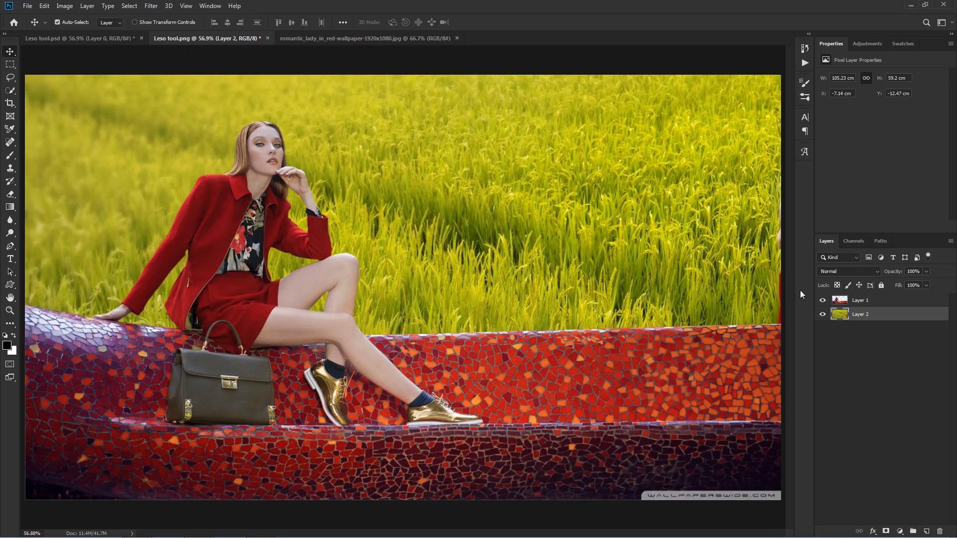
Toggle the field layer's visibility to compare the transparent cutout with the new background, leaving the layer shown.
{"action": "left_click", "coordinate": [822, 314]}
{"action": "left_click", "coordinate": [822, 314]}
{"action": "left_click", "coordinate": [822, 314]}
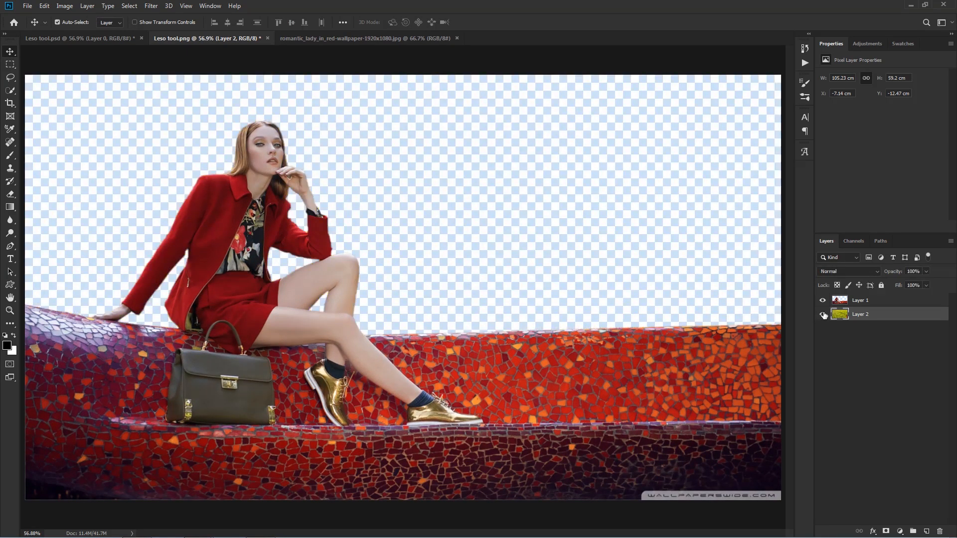
{"action": "left_click", "coordinate": [823, 314]}
{"action": "scroll", "coordinate": [476, 279], "scroll_direction": "down", "scroll_amount": 3}
{"action": "key", "text": "ctrl+0"}
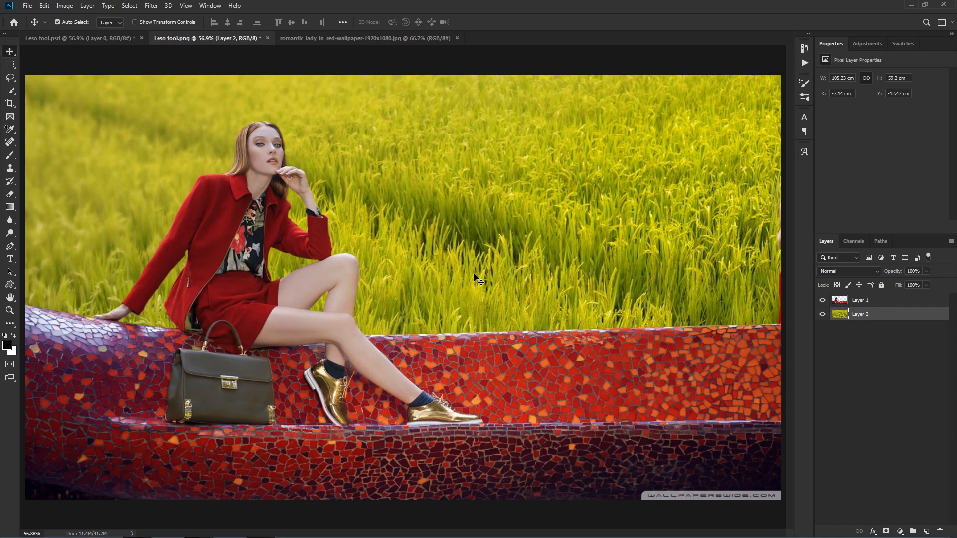
Open the Ethil Studio logo PNG from the Saving Transparent folder inside Ethil YOUTUBE.
{"action": "left_click", "coordinate": [28, 7]}
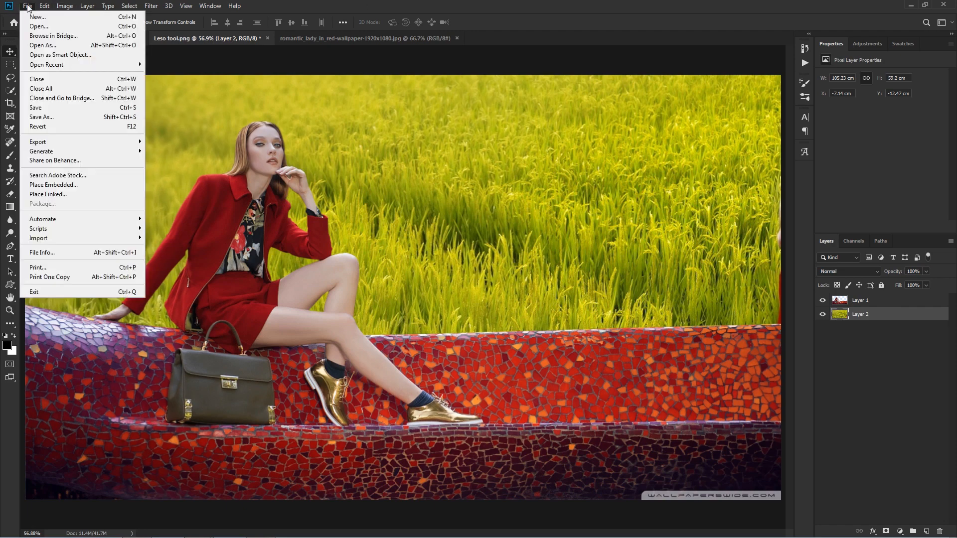
{"action": "left_click", "coordinate": [40, 46]}
{"action": "left_click", "coordinate": [44, 101]}
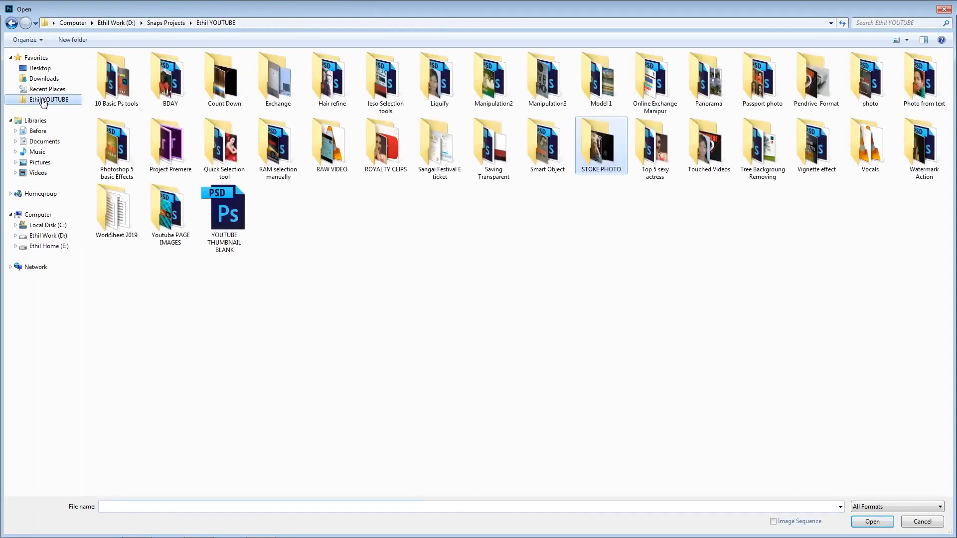
{"action": "double_click", "coordinate": [498, 170]}
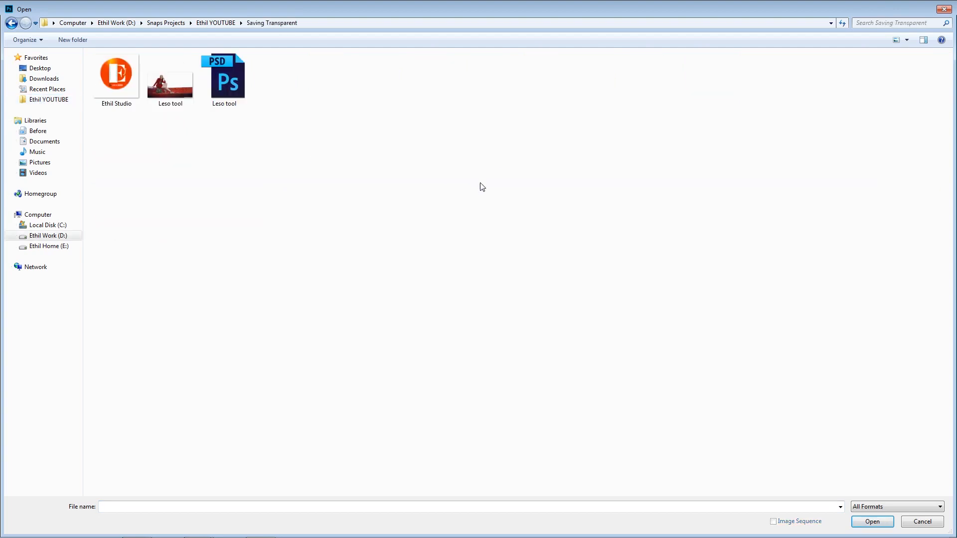
{"action": "double_click", "coordinate": [117, 75]}
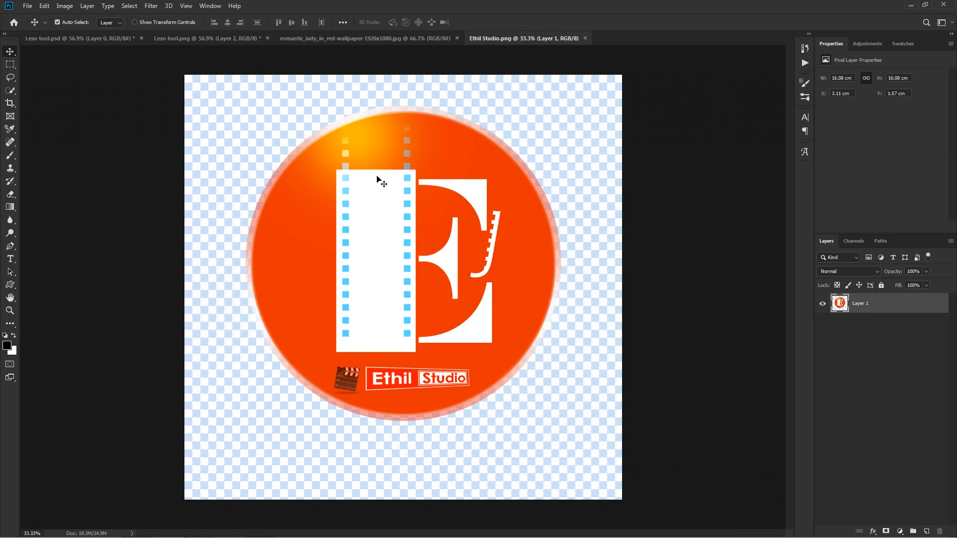
Copy the Ethil Studio logo into the Leso tool.png document and scale it down to about 15.78%.
{"action": "left_click_drag", "start_coordinate": [378, 180], "coordinate": [360, 200]}
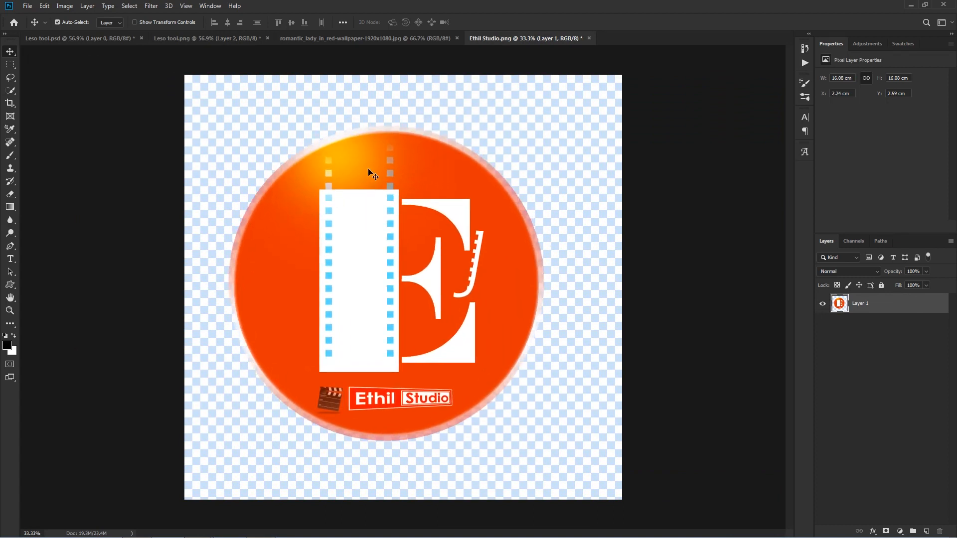
{"action": "left_click_drag", "start_coordinate": [369, 173], "coordinate": [547, 285]}
{"action": "key", "text": "ctrl+t"}
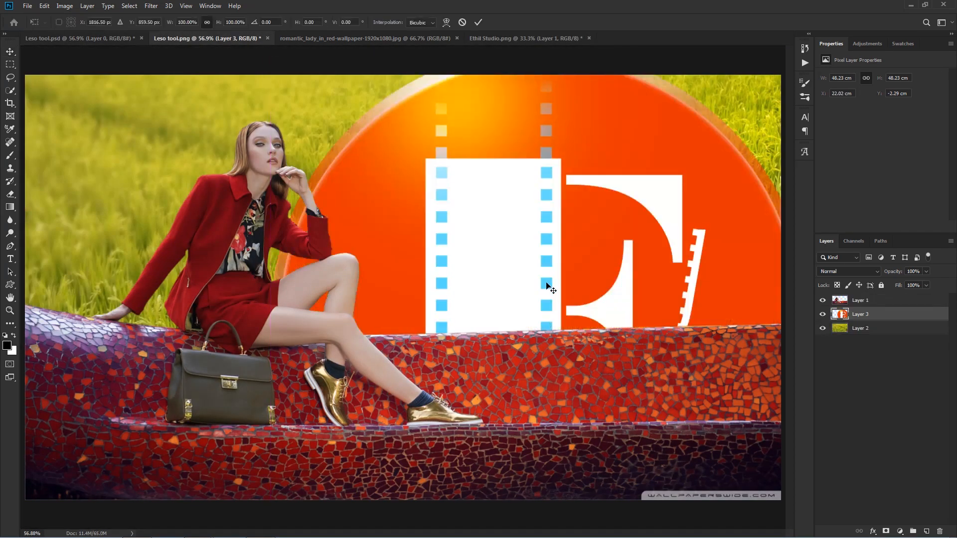
{"action": "key", "text": "ctrl+0"}
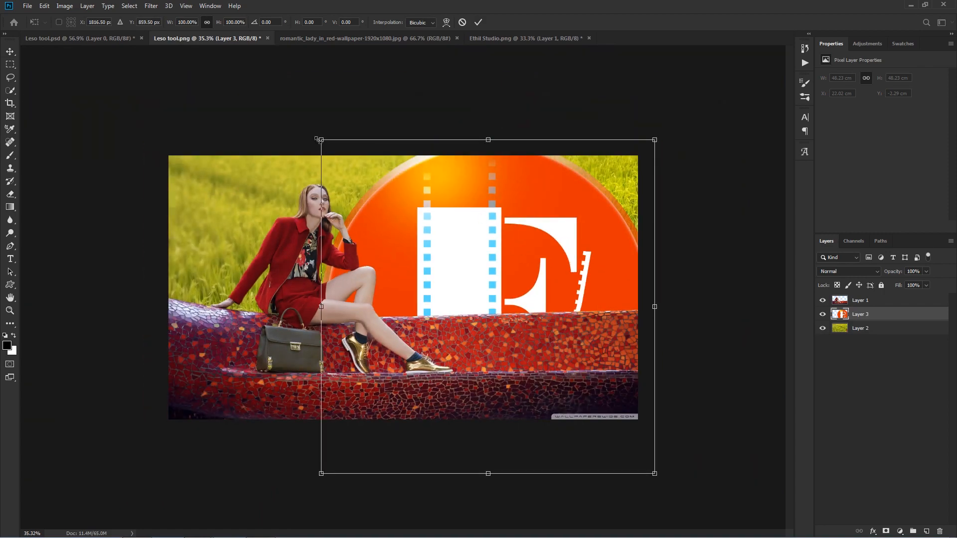
{"action": "left_click_drag", "start_coordinate": [321, 140], "coordinate": [462, 281]}
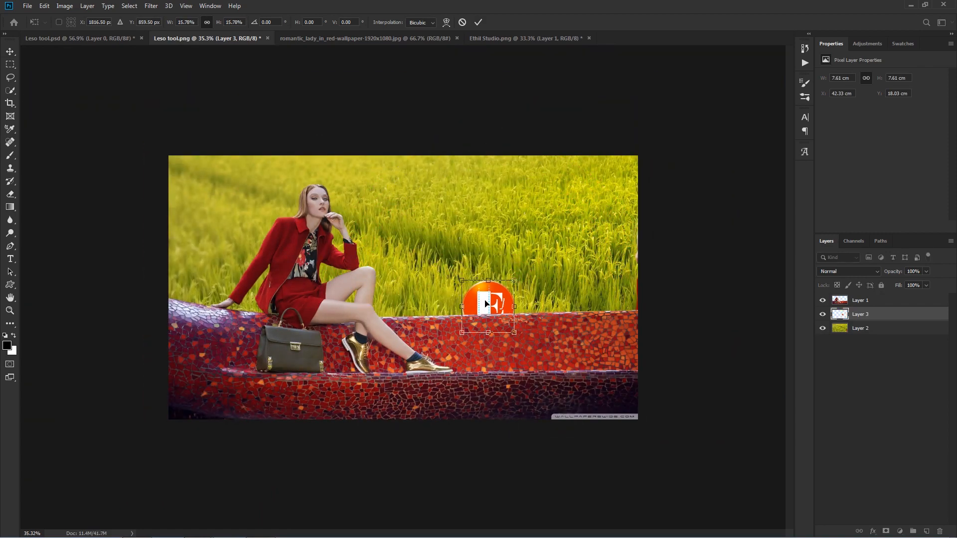
{"action": "key", "text": "Return"}
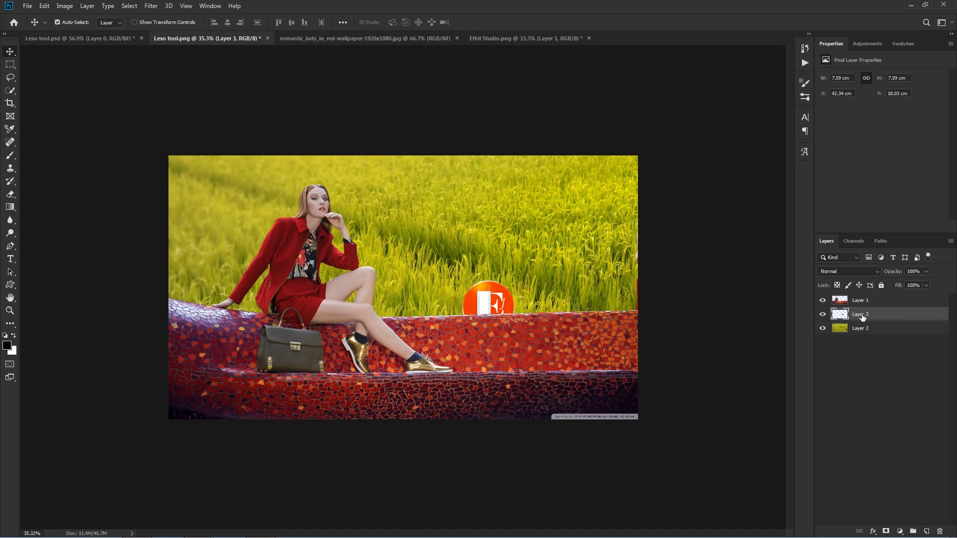
Move the logo layer above the woman's cutout layer and place the logo in the upper-right corner of the image.
{"action": "left_click_drag", "start_coordinate": [884, 316], "coordinate": [884, 298]}
{"action": "left_click_drag", "start_coordinate": [504, 323], "coordinate": [604, 208]}
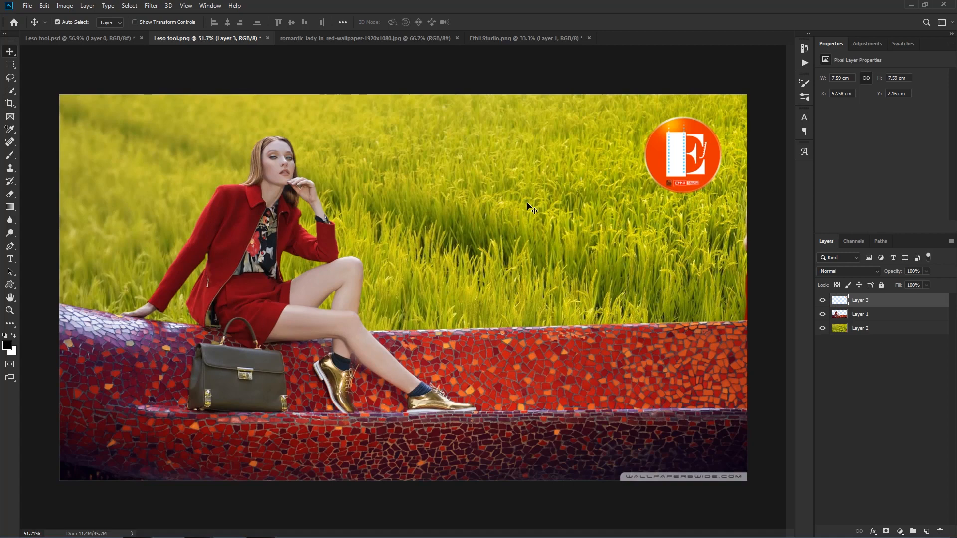
Save the layered composite as a Photoshop file named "new png mix" in the Saving Transparent folder.
{"action": "key", "text": "ctrl"}
{"action": "key", "text": "ctrl+shift+s"}
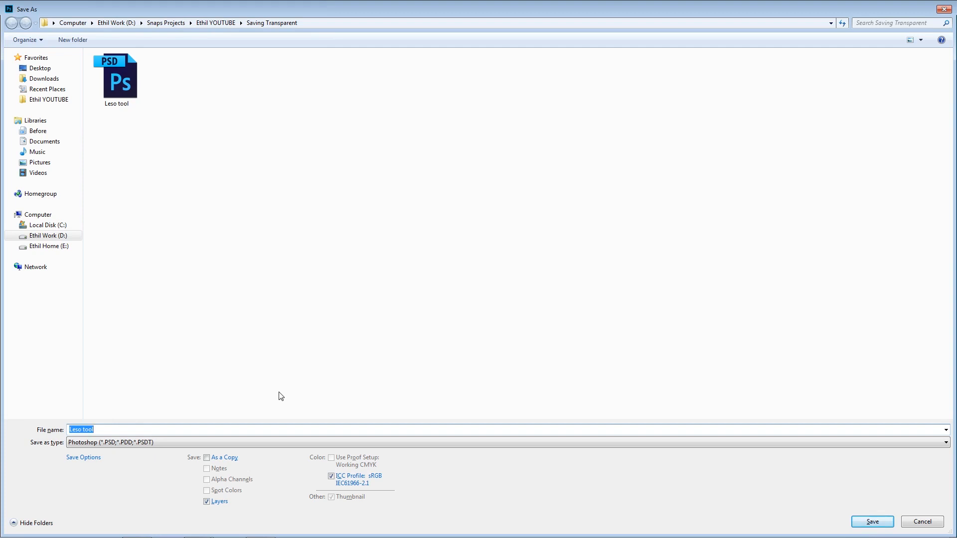
{"action": "type", "text": "new png mix"}
{"action": "key", "text": "Return"}
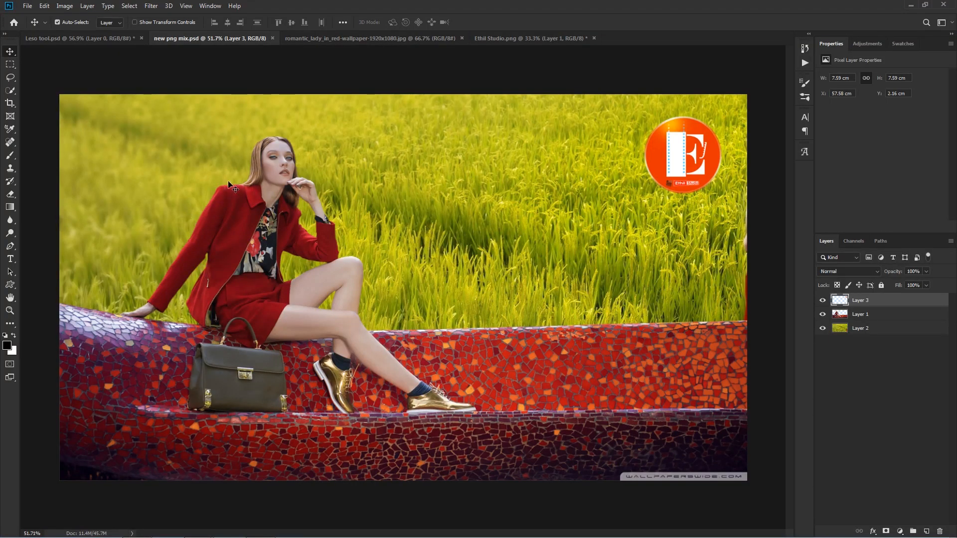
Check the Saving Transparent folder inside Ethil YOUTUBE in Windows Explorer for the saved PSD, then minimize the window.
{"action": "key", "text": "super+e"}
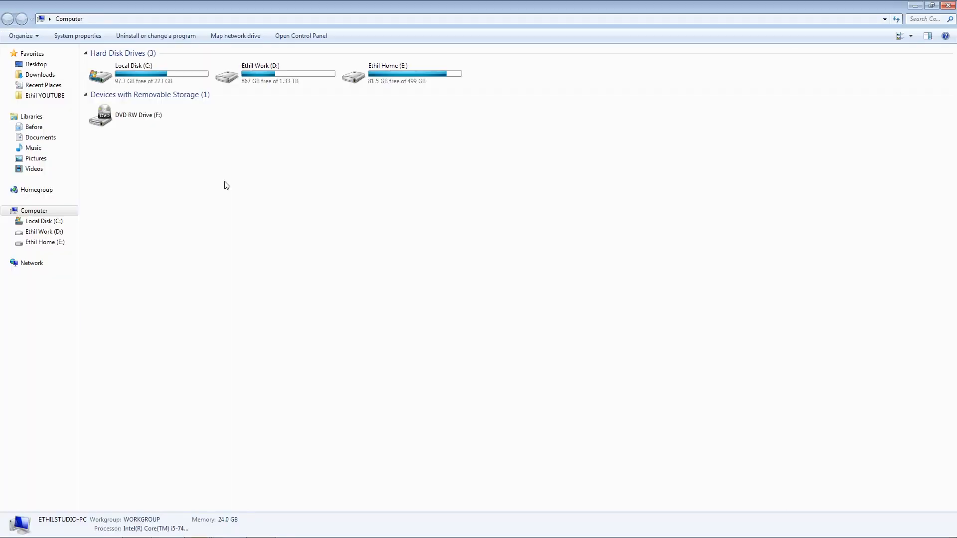
{"action": "left_click", "coordinate": [38, 95]}
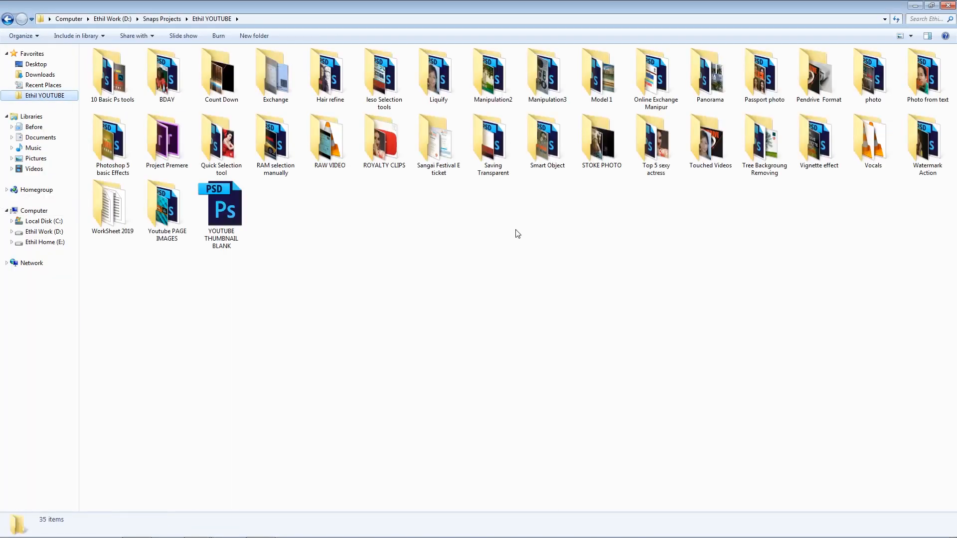
{"action": "double_click", "coordinate": [504, 142]}
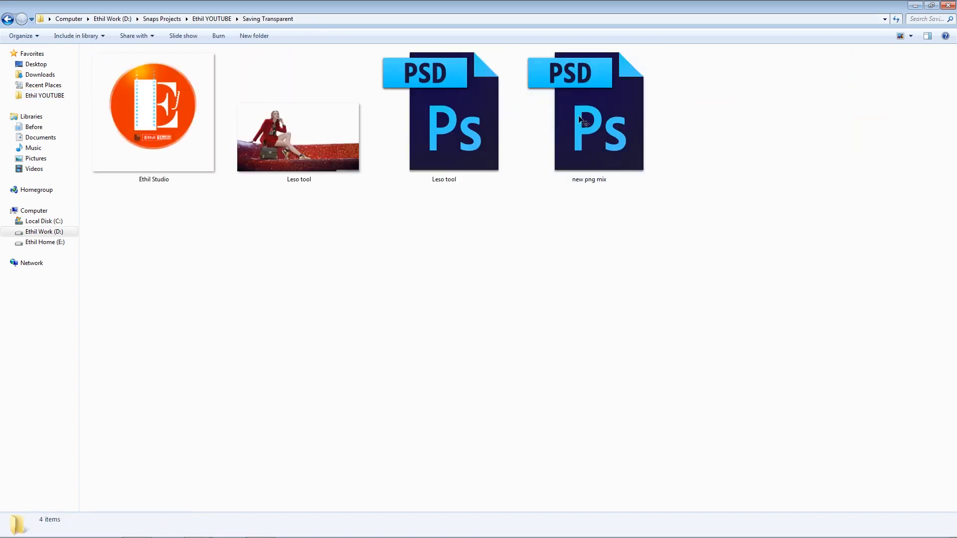
{"action": "left_click", "coordinate": [916, 6]}
Save a JPEG copy of the composite as "new png mix" at Maximum quality 12 with the Progressive format option.
{"action": "left_click", "coordinate": [363, 223]}
{"action": "key", "text": "ctrl"}
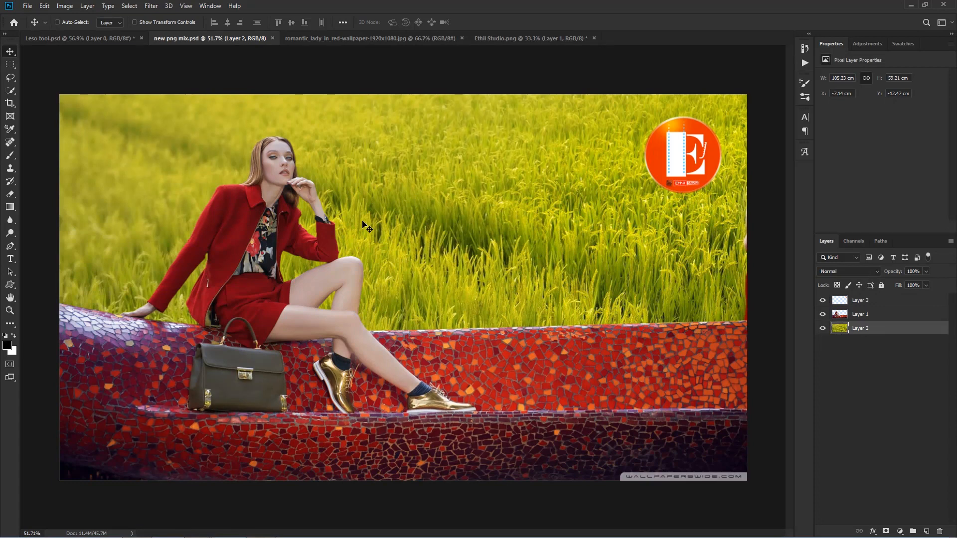
{"action": "key", "text": "ctrl+shift+s"}
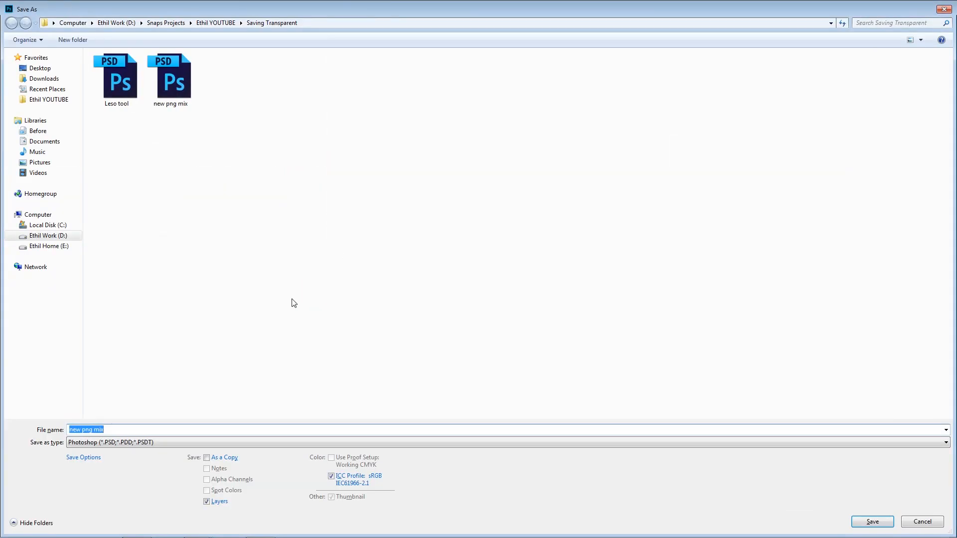
{"action": "left_click", "coordinate": [154, 442]}
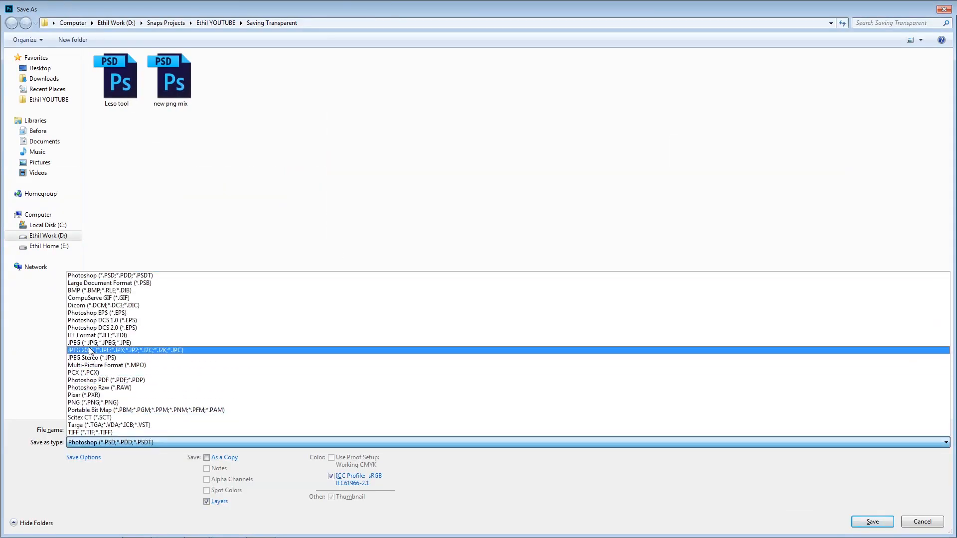
{"action": "left_click", "coordinate": [121, 344]}
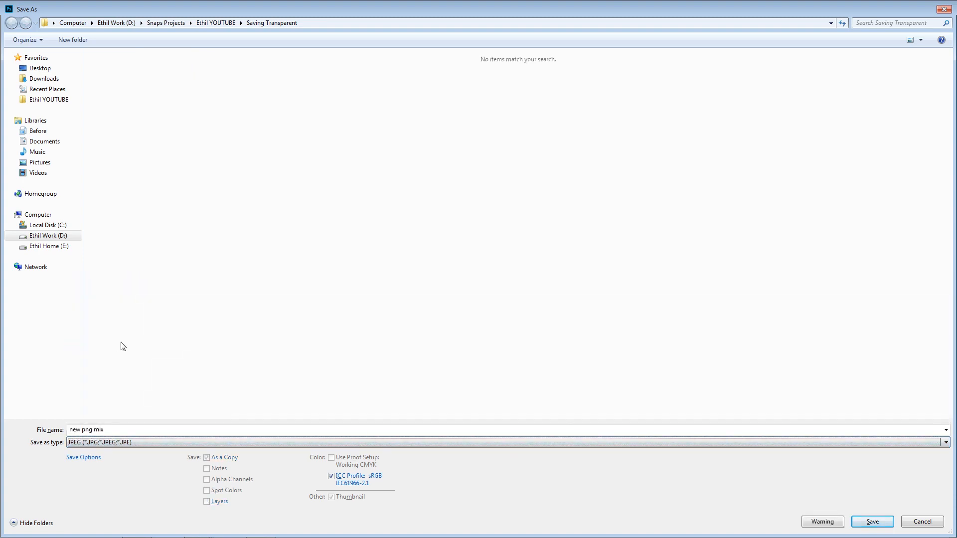
{"action": "left_click", "coordinate": [872, 522]}
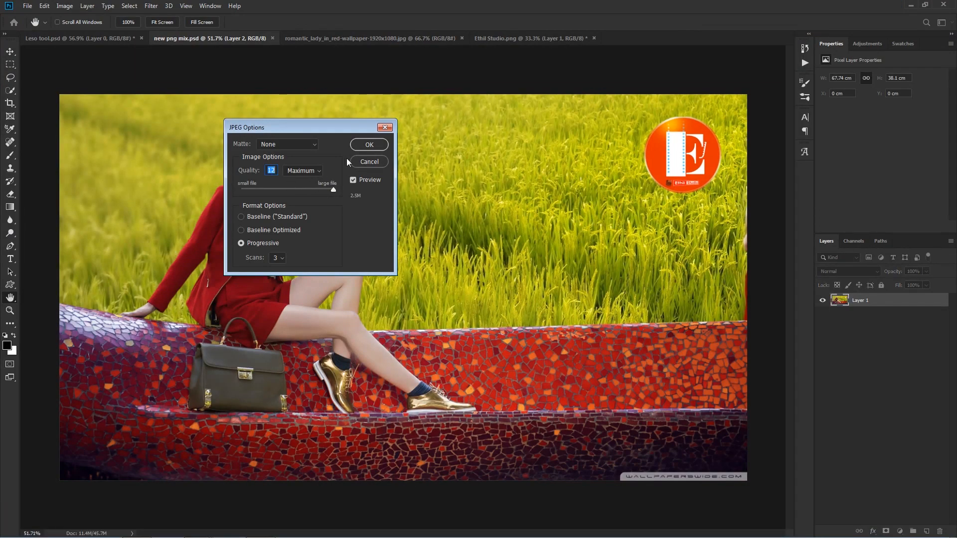
{"action": "left_click", "coordinate": [369, 146]}
Switch to the Saving Transparent folder in Windows Explorer and view the "new png mix" JPEG in the photo viewer.
{"action": "mouse_move", "coordinate": [323, 533]}
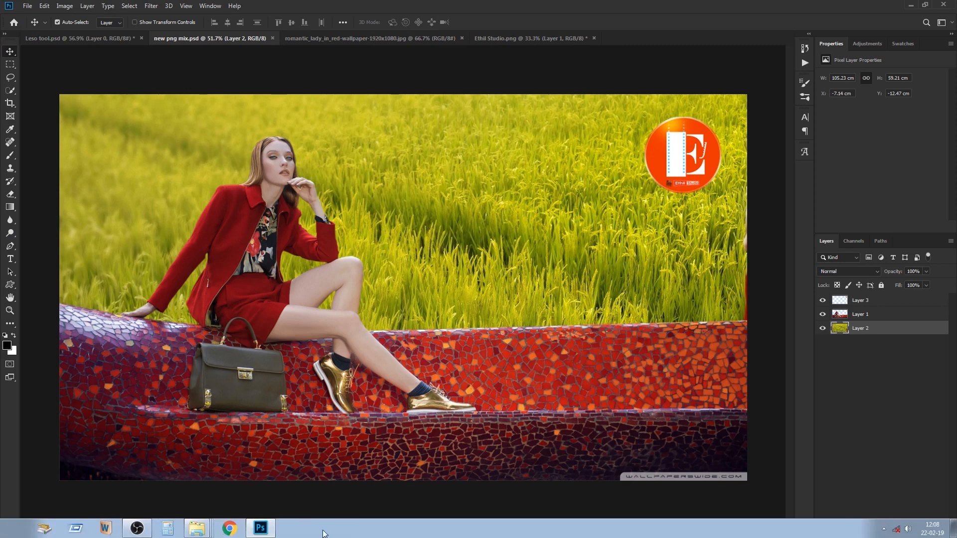
{"action": "left_click", "coordinate": [196, 530]}
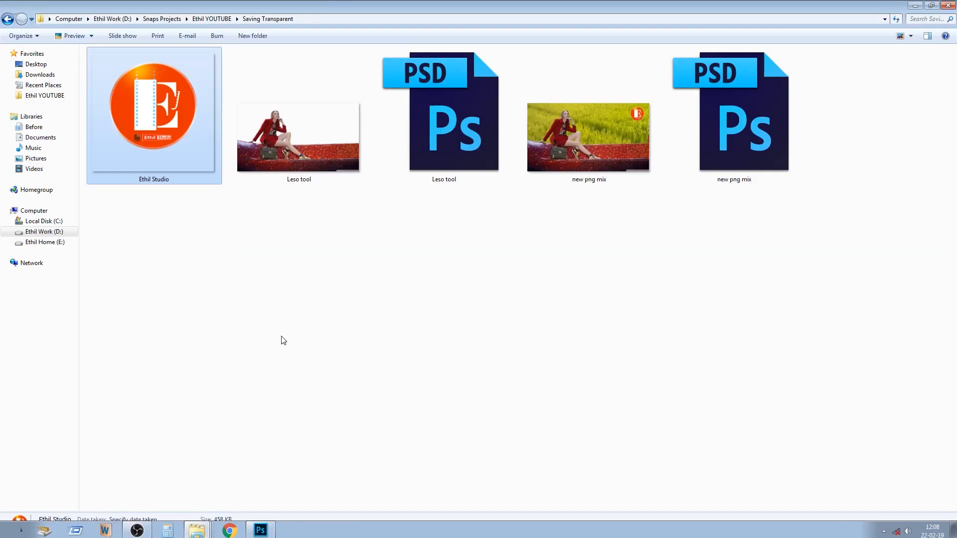
{"action": "left_click", "coordinate": [366, 309]}
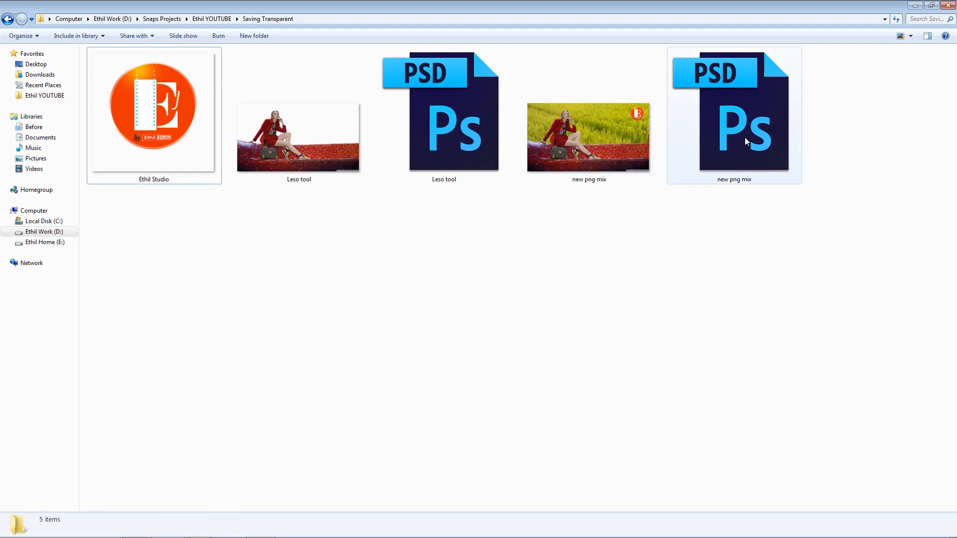
{"action": "double_click", "coordinate": [591, 146]}
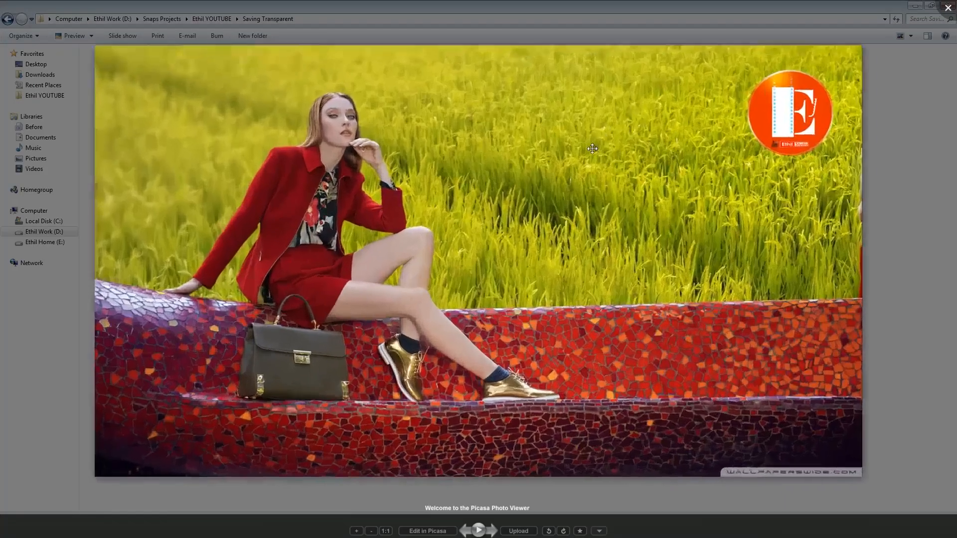